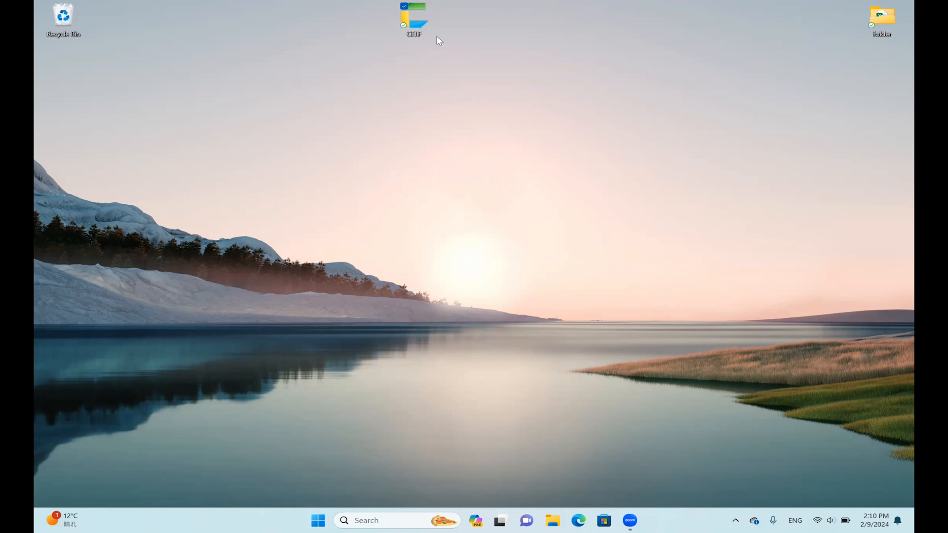
Launch CELF from the desktop, maximize its window and log in by entering the account password.
double_click(423, 14)
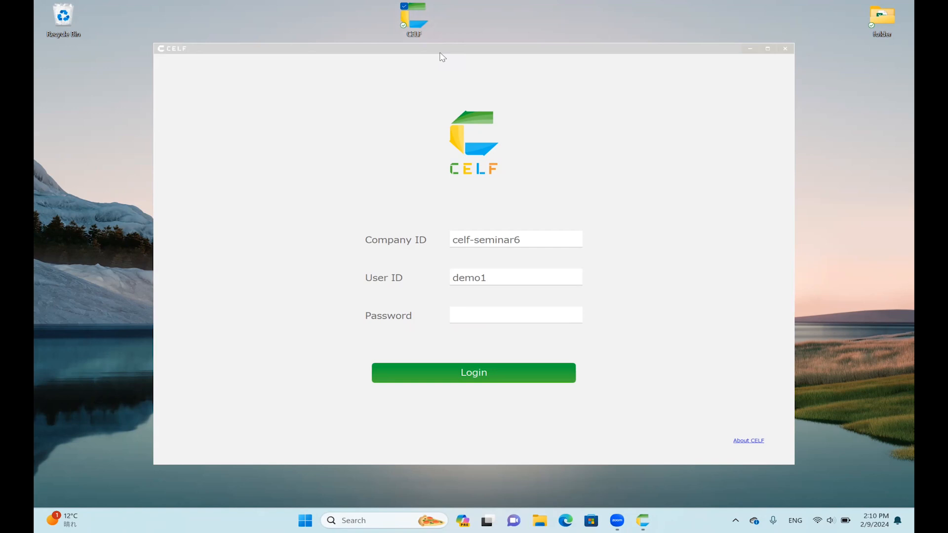
left_click(768, 49)
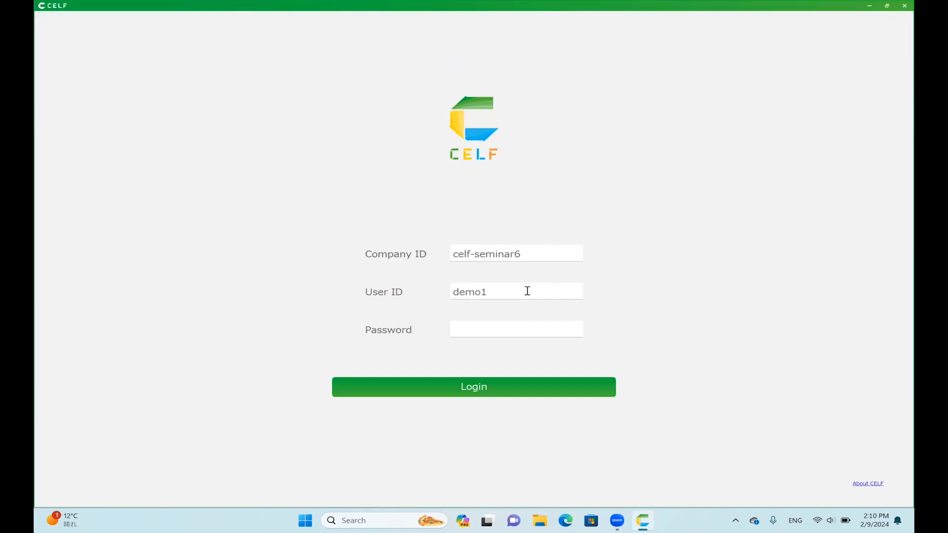
left_click(496, 332)
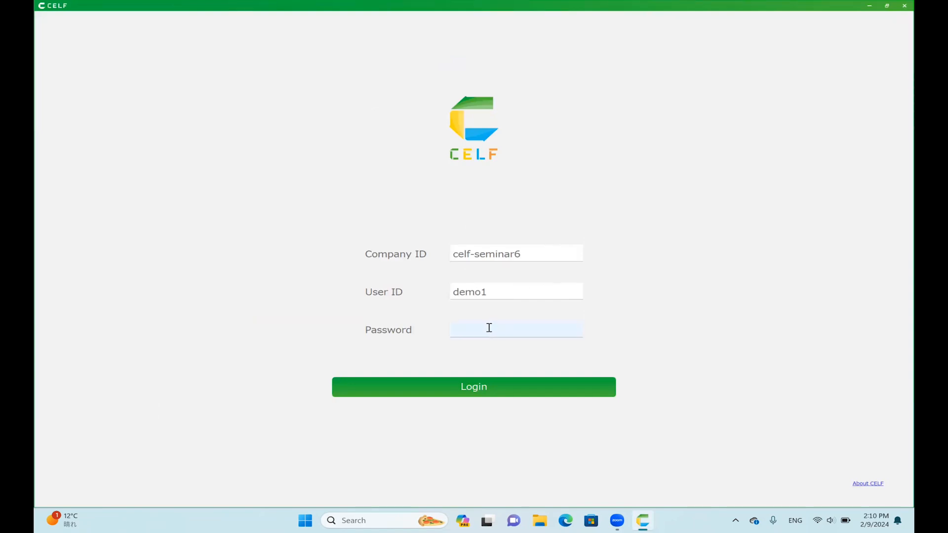
type("*********")
key("Return")
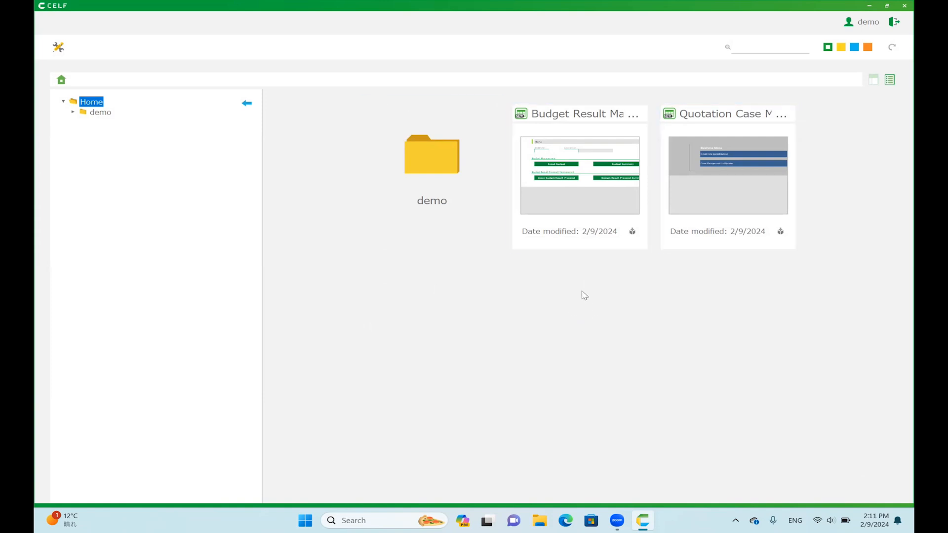
Open the Budget Result Management application from the Home folder.
left_click(578, 182)
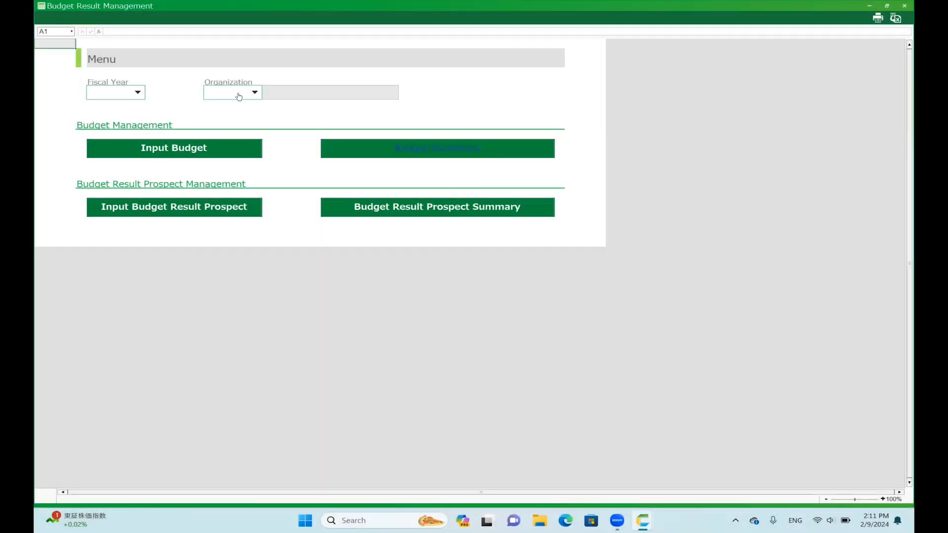
mouse_move(51, 47)
left_mouse_down()
mouse_move(186, 74)
mouse_move(544, 176)
mouse_move(595, 263)
left_mouse_up()
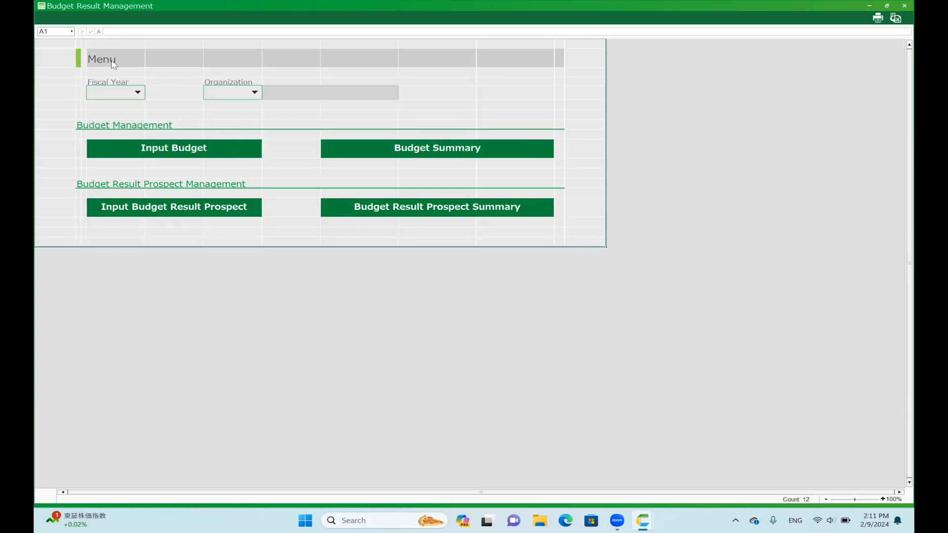
left_click(395, 82)
Set the fiscal year to 2021 and the organization to E010, and open the Input Budget sheet.
left_click(119, 95)
left_click(122, 121)
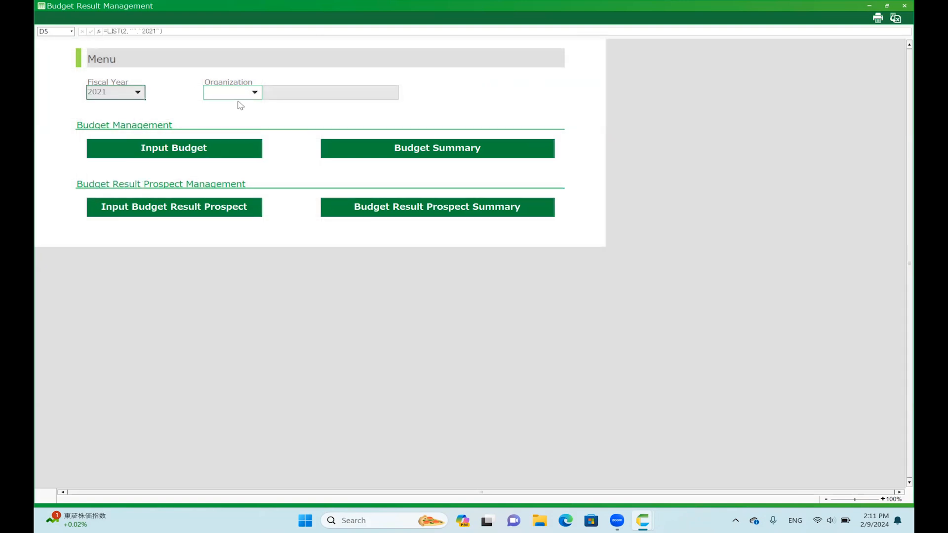
left_click(239, 95)
left_click(242, 120)
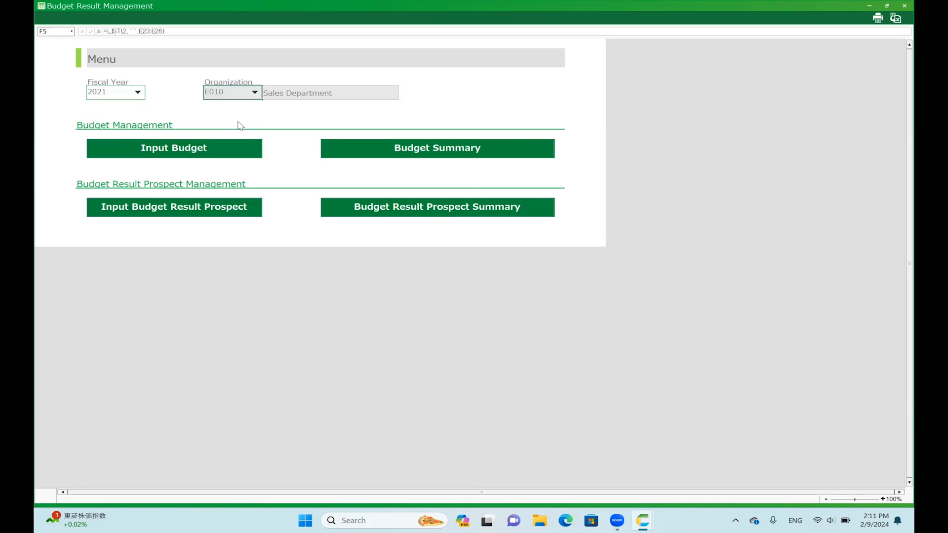
left_click(213, 153)
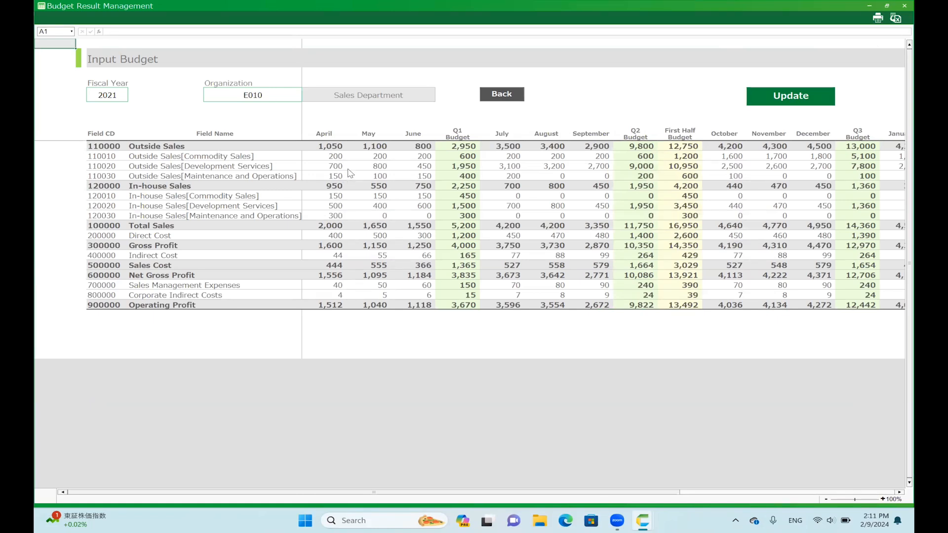
Set April's Outside Sales to 1324 for Commodity Sales, 2314 for Development Services and 2435 for Maintenance and Operations.
scroll(350, 173, "down", 1)
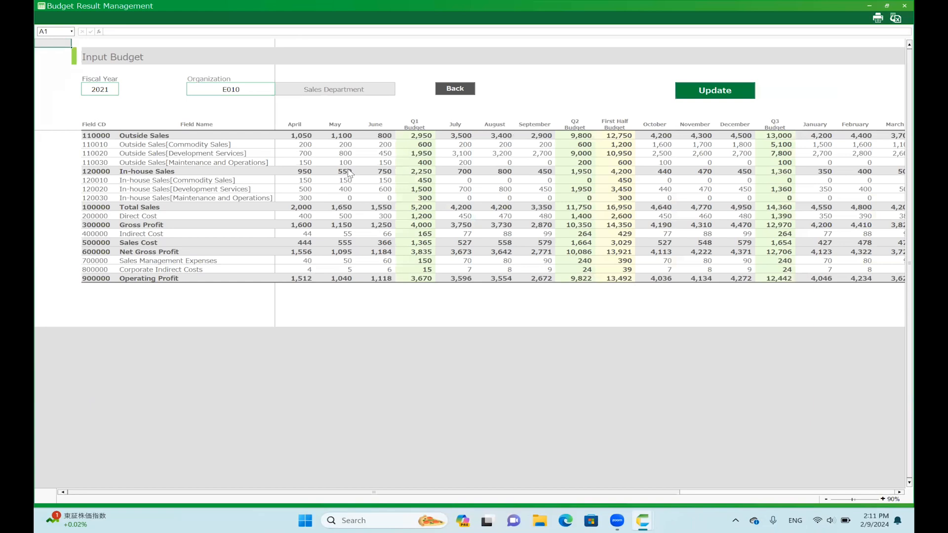
left_click(305, 147)
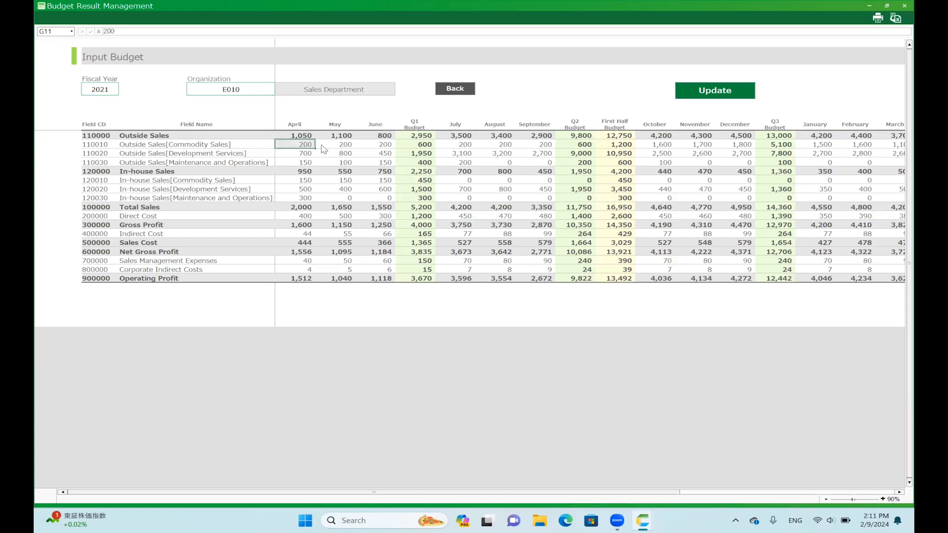
left_click(322, 148)
left_click(300, 147)
type("1324")
key("Return")
type("2314")
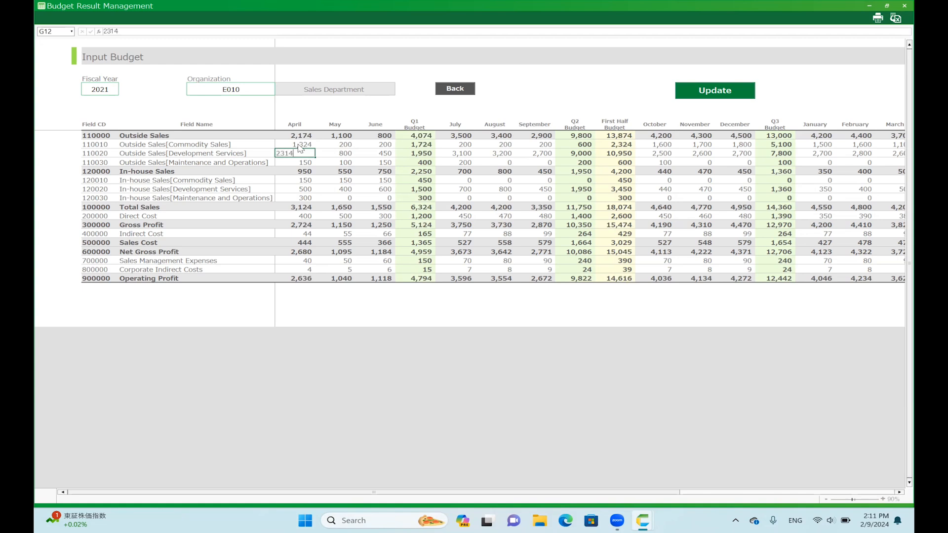
key("Return")
type("243")
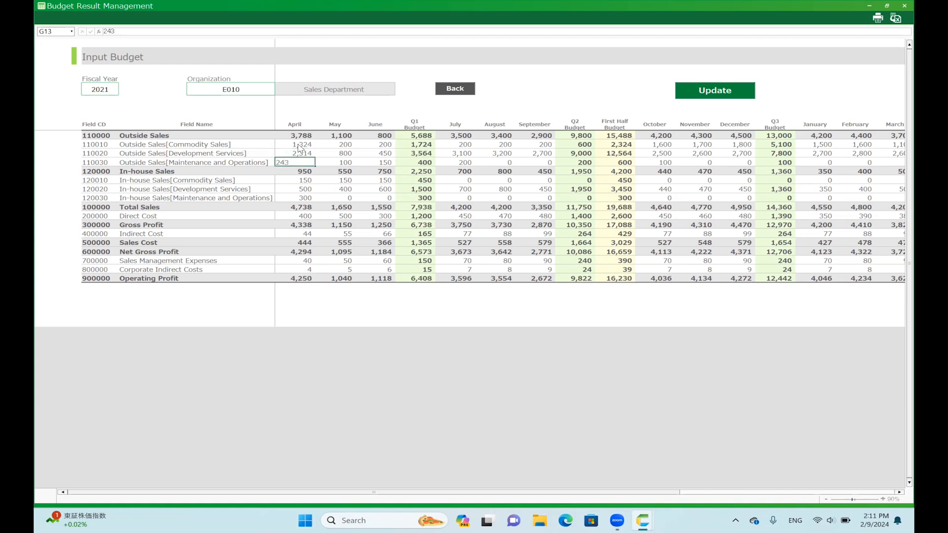
type("5")
key("Return")
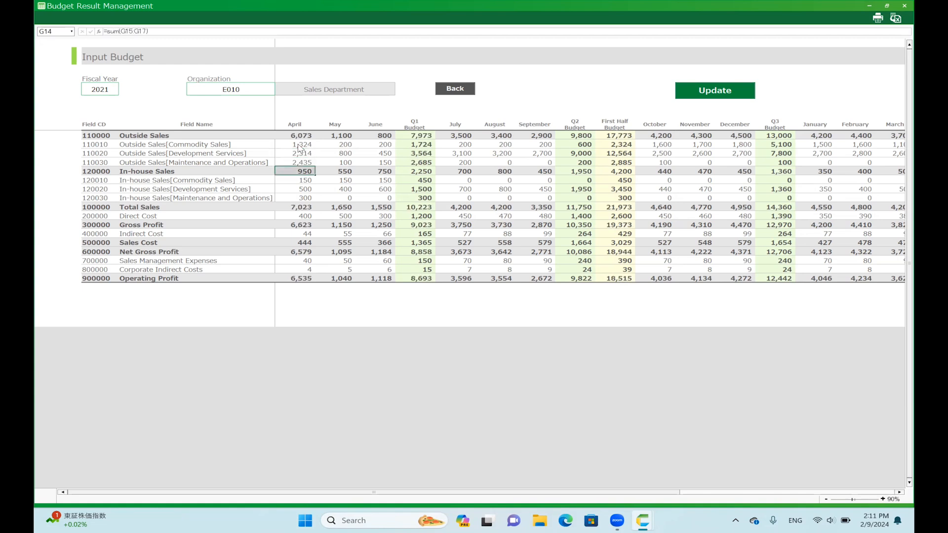
Copy April's Outside Sales[Commodity Sales] value into May, and fill it across the row through July.
left_click(298, 145)
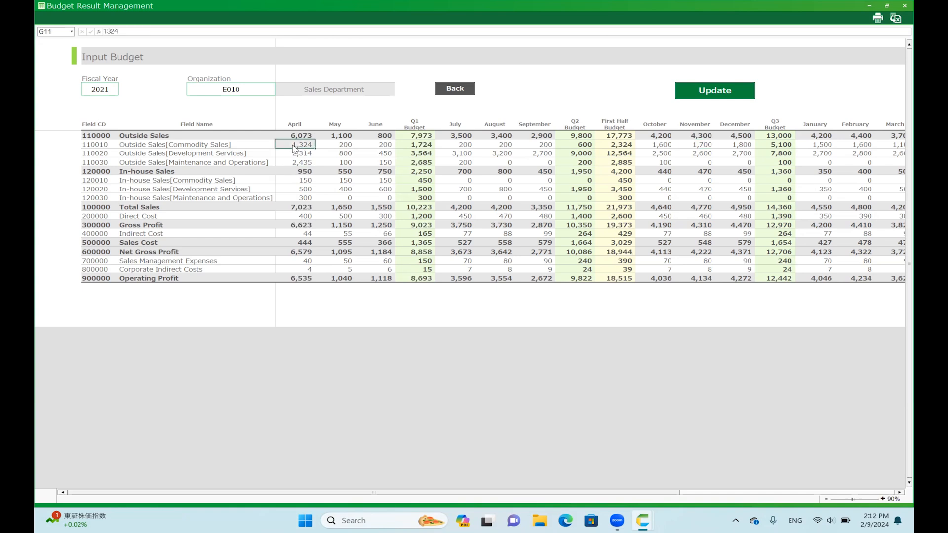
key("ctrl+c")
left_click(335, 147)
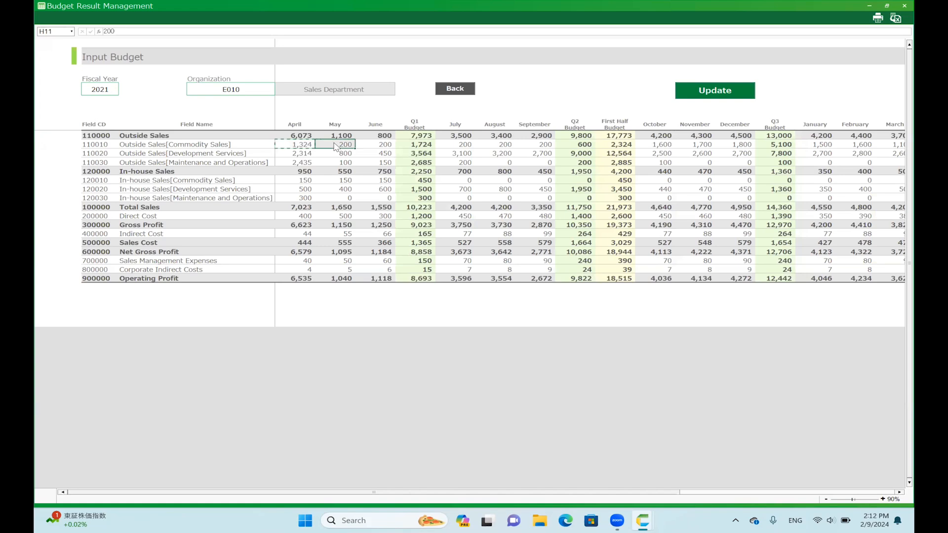
key("ctrl+v")
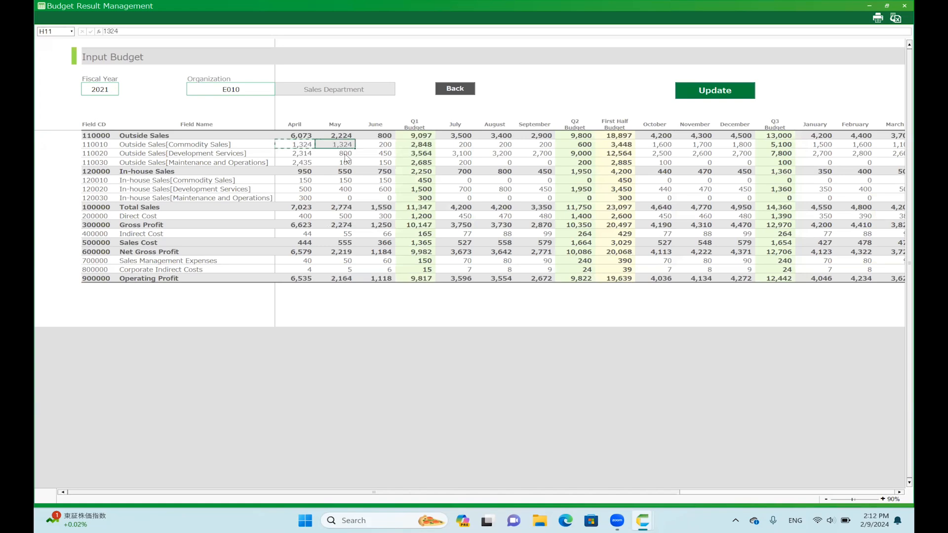
left_click(313, 147)
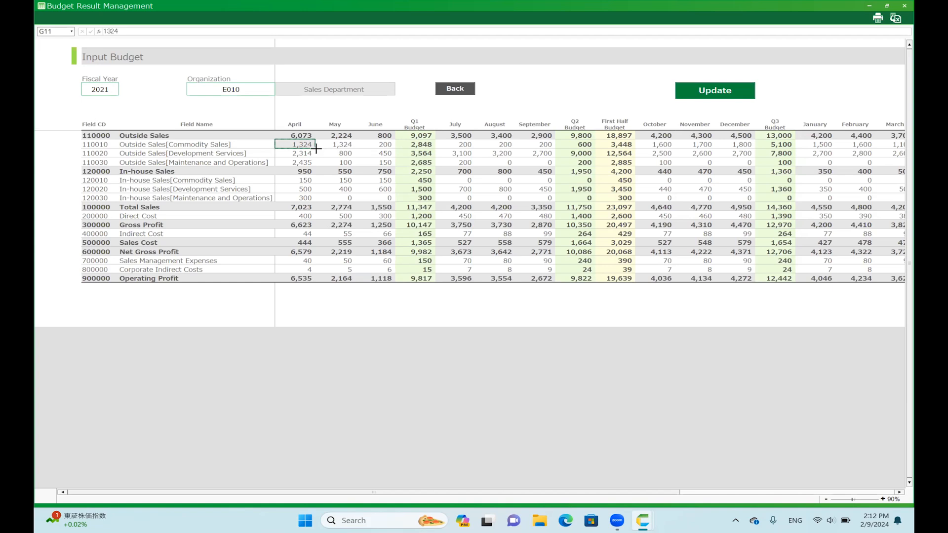
left_click_drag(316, 147, 463, 150)
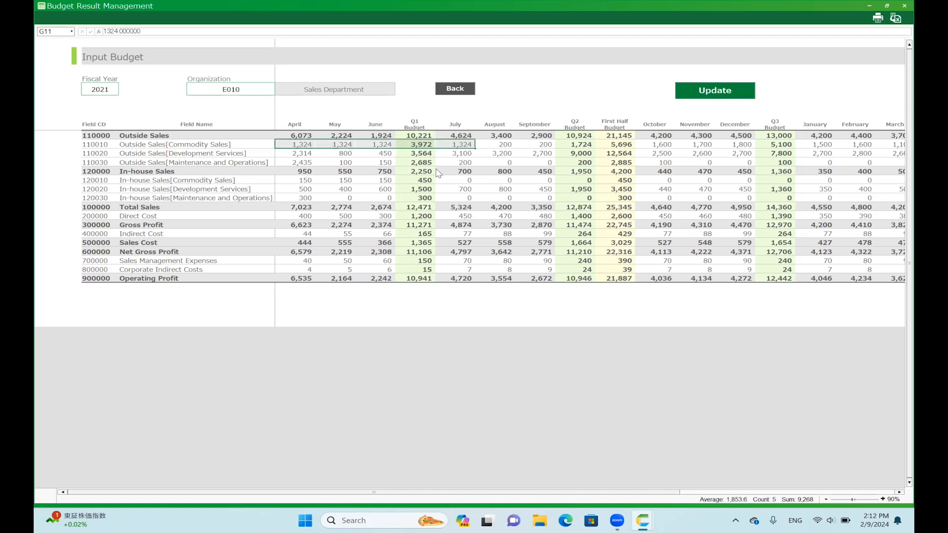
left_click(424, 145)
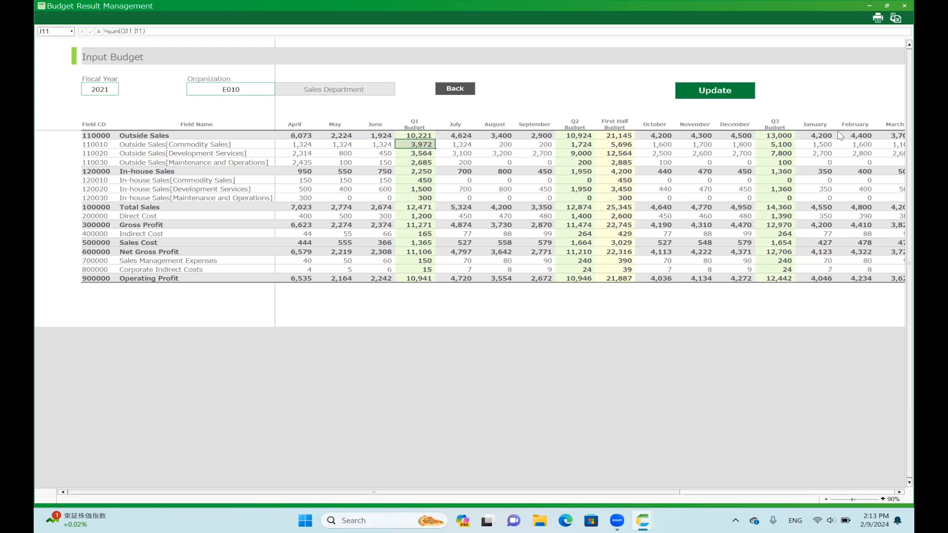
Preview the Input Budget sheet's printout in landscape orientation, and close the preview without printing.
left_click(878, 19)
left_click(352, 217)
left_click(351, 256)
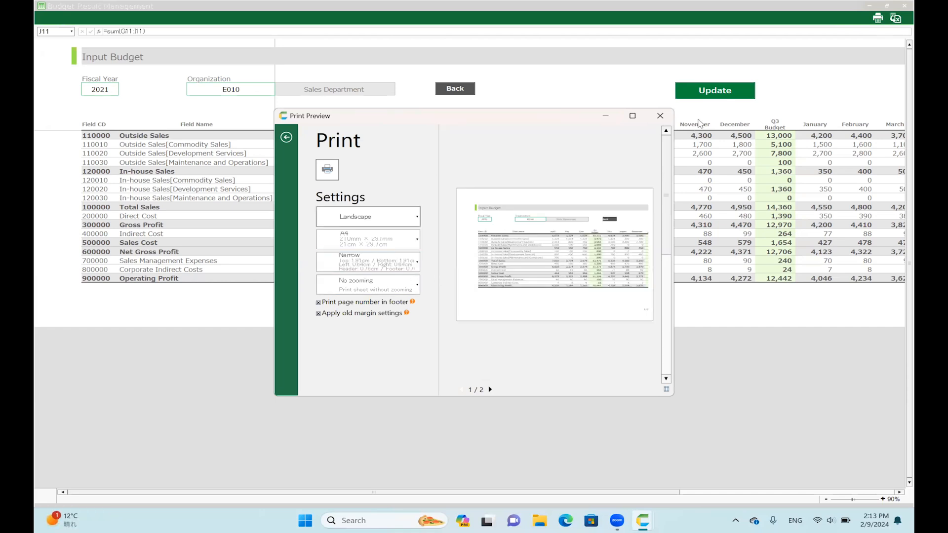
left_click(660, 116)
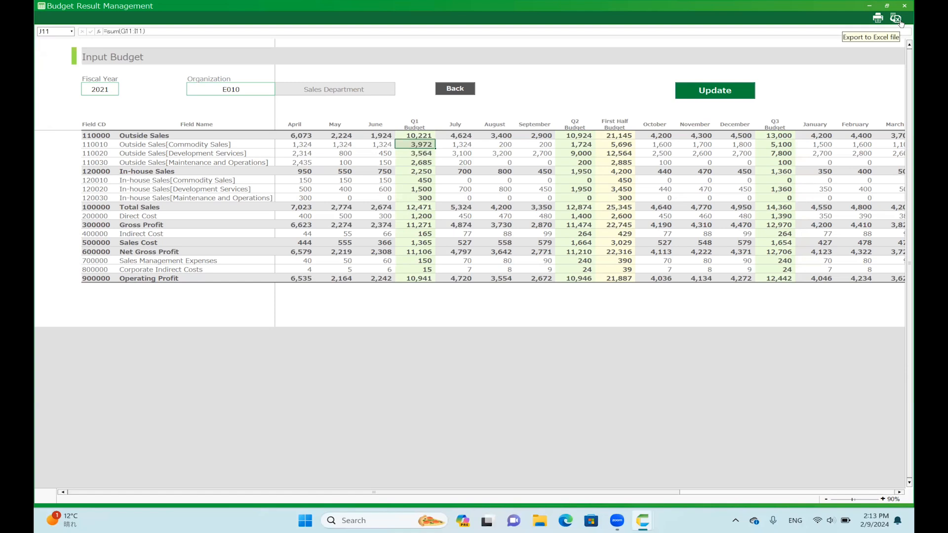
Export the Input Budget sheet to the Desktop as an Excel book named Input Budget.
left_click(896, 18)
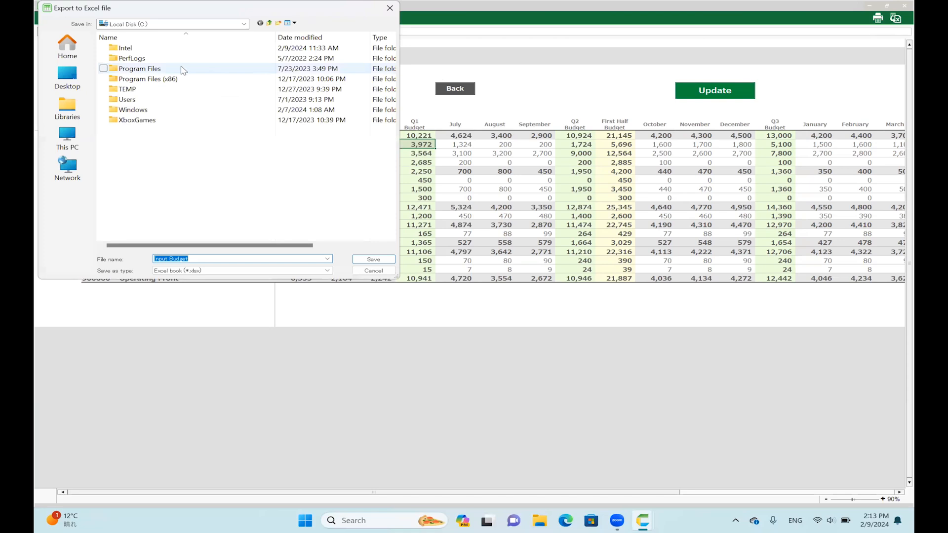
left_click(67, 76)
left_click(370, 260)
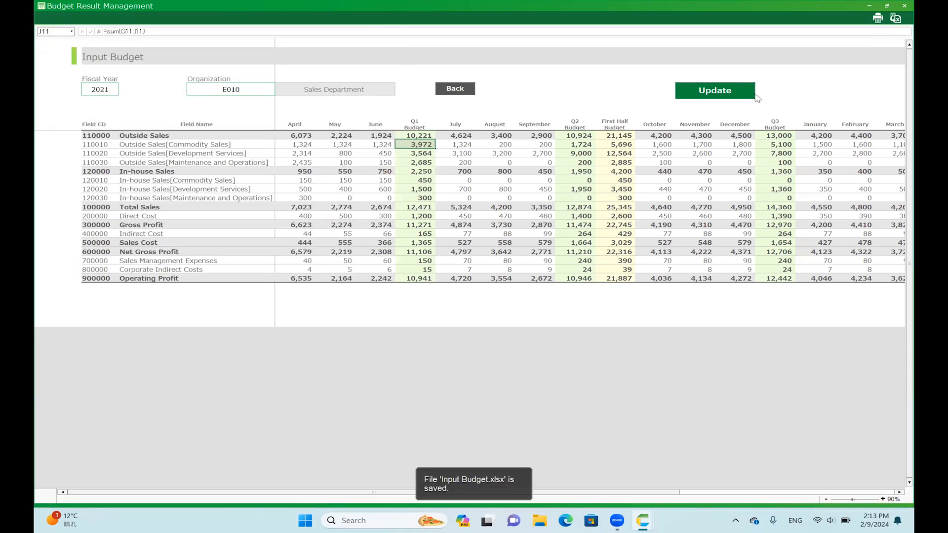
Minimize the CELF windows and open the exported Input Budget workbook from the desktop in Excel.
left_click(868, 7)
left_click(869, 5)
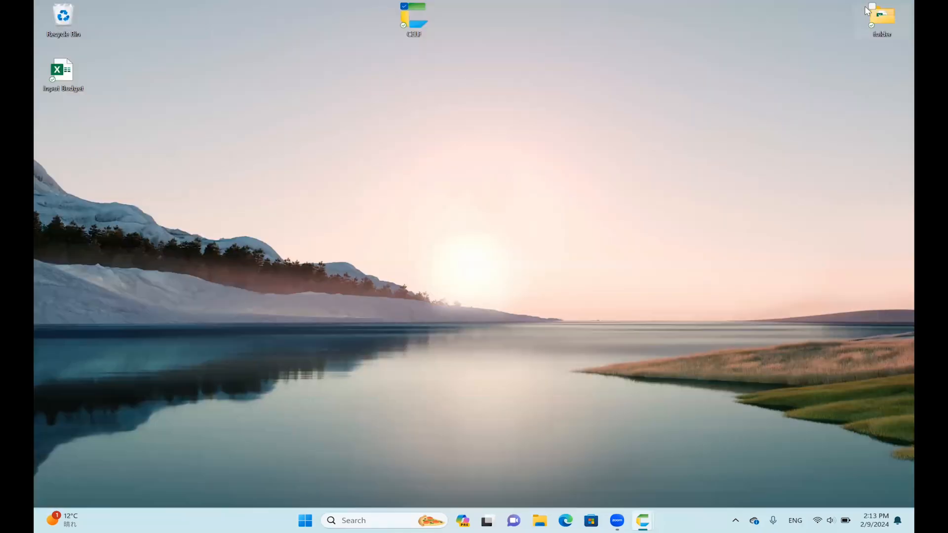
double_click(81, 79)
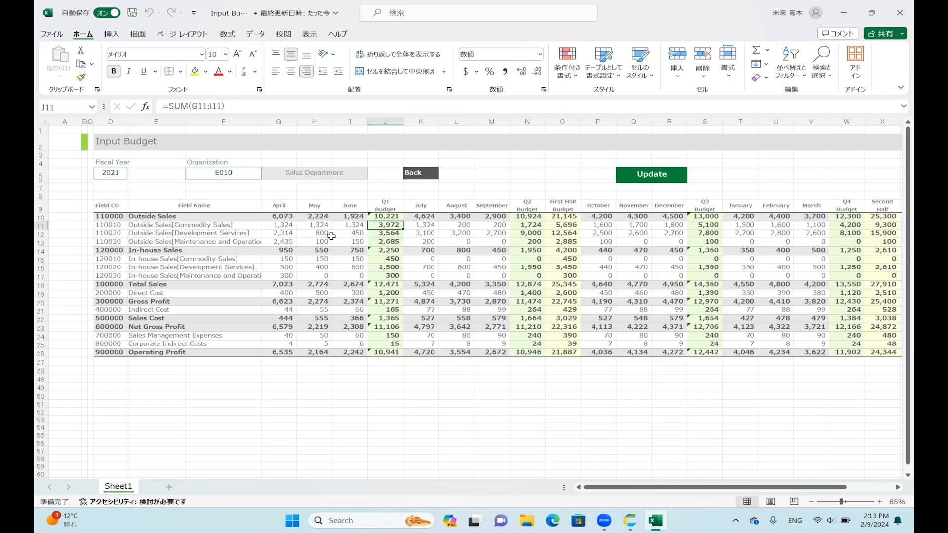
In the workbook, set April's Outside Sales to 1,423 for Commodity Sales and 1,425 for Development Services.
left_click(285, 226)
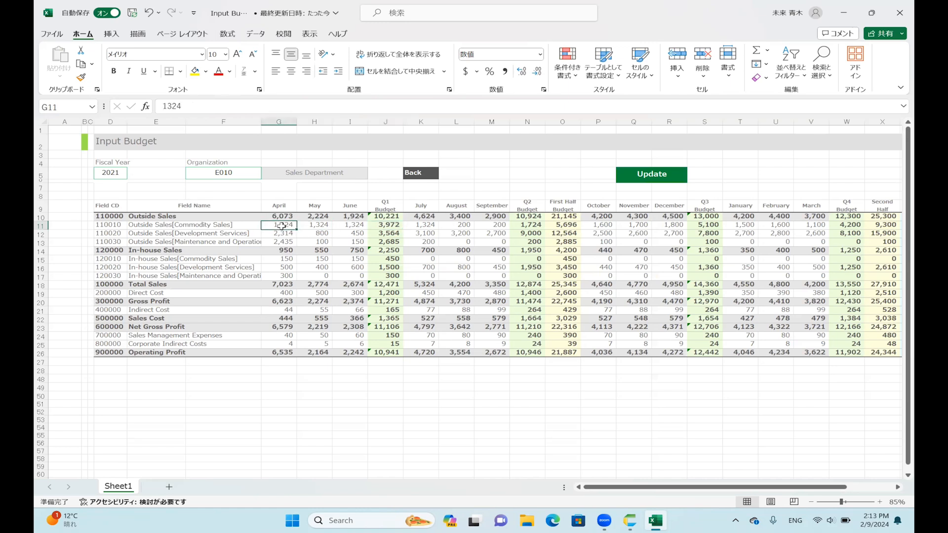
type("14235")
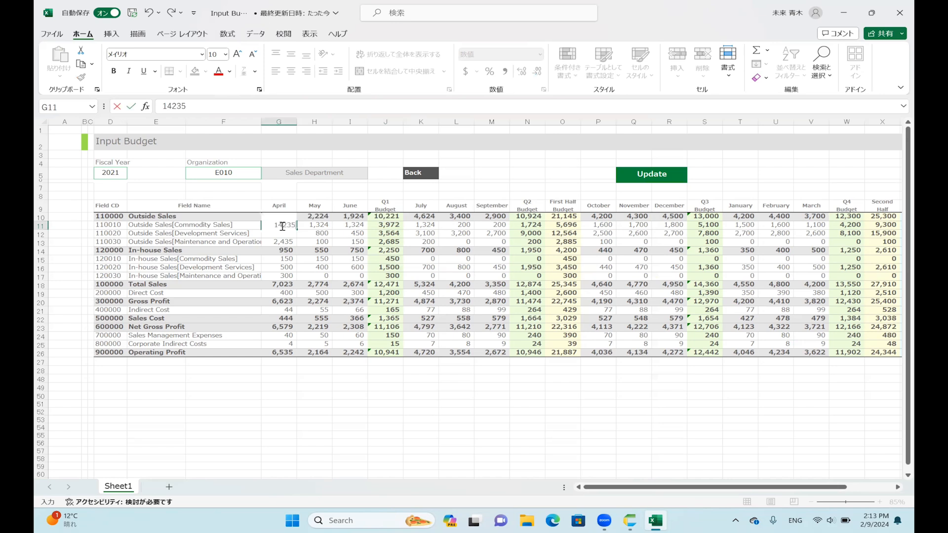
key("Return")
type("1,425")
key("Return")
Copy the April to June Outside Sales detail figures from Excel into CELF's Input Budget sheet, and update the saved budget.
left_click_drag(282, 226, 342, 242)
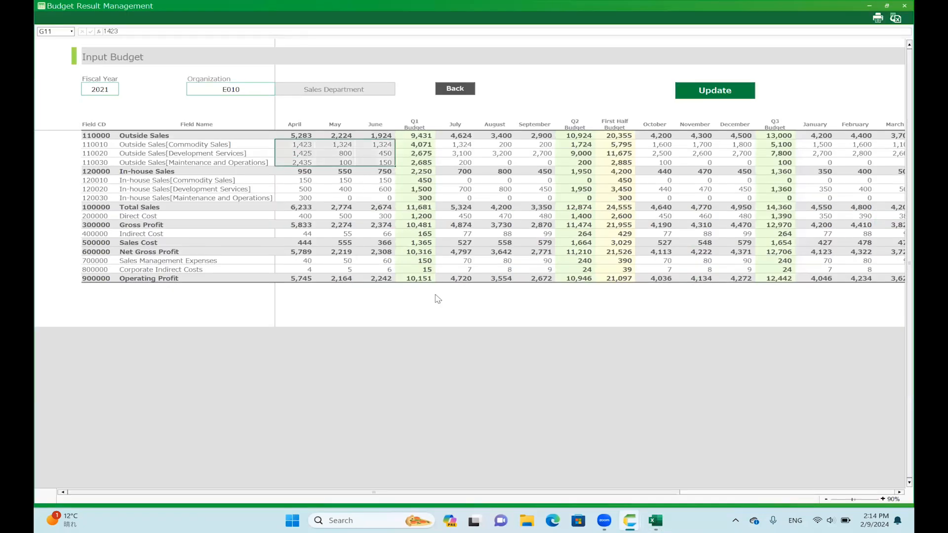
left_click(437, 297)
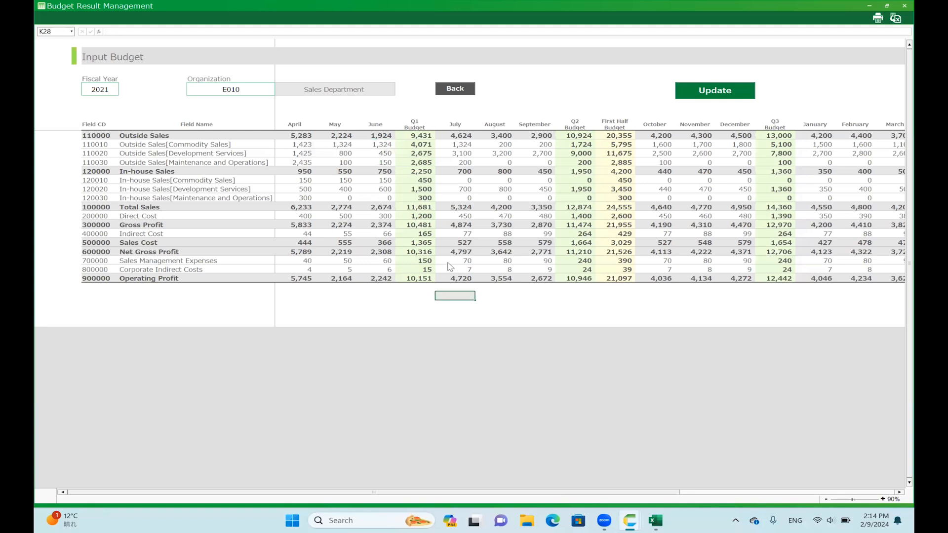
left_click(691, 99)
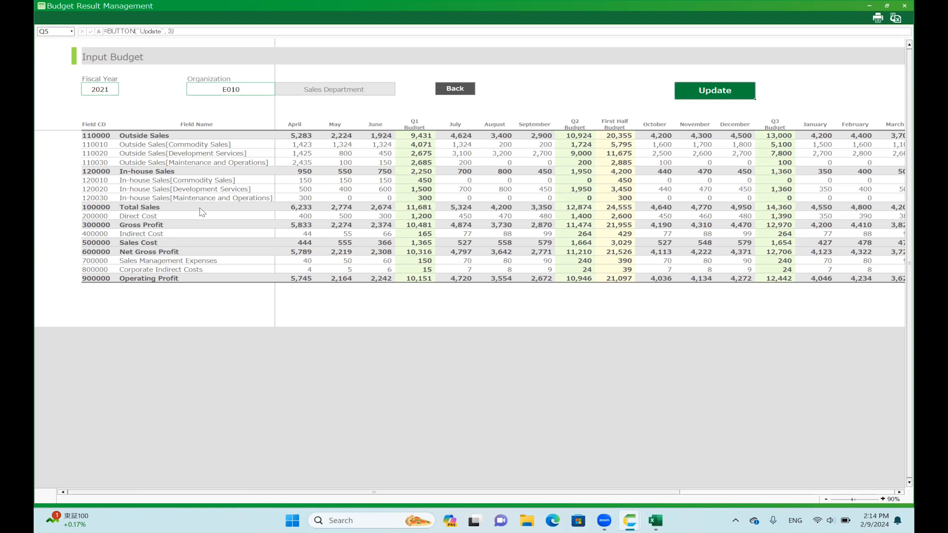
left_click(418, 210)
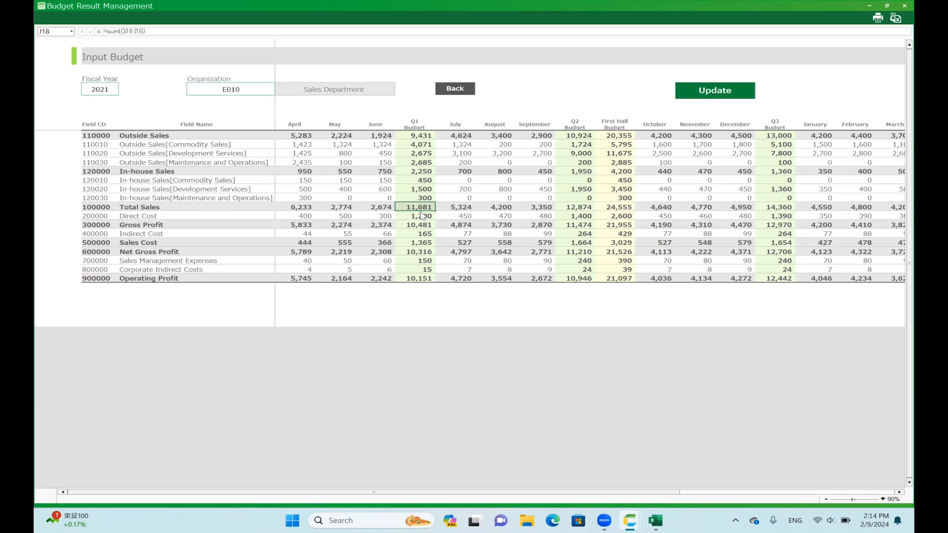
Return to the Budget Result Management menu and open the Budget Result Prospect Summary for fiscal year 2021.
left_click(451, 92)
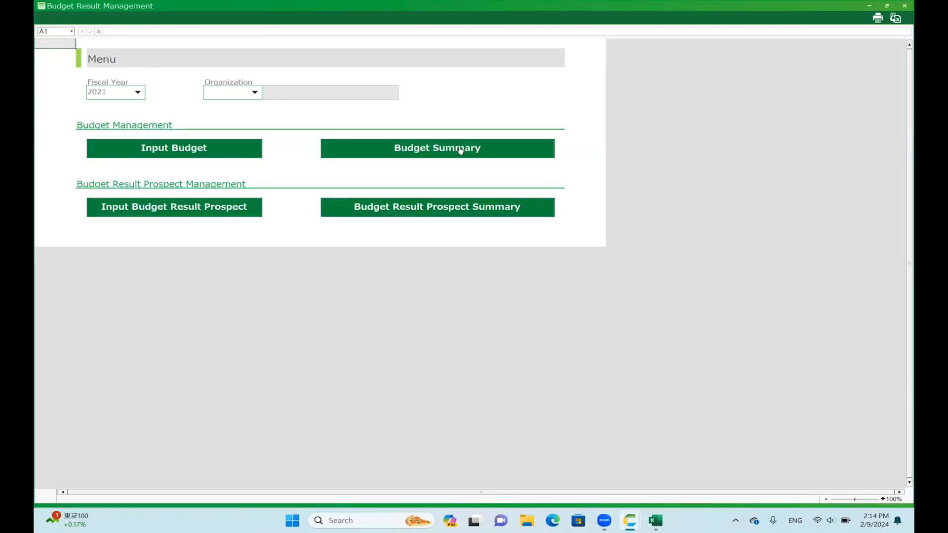
left_click(443, 214)
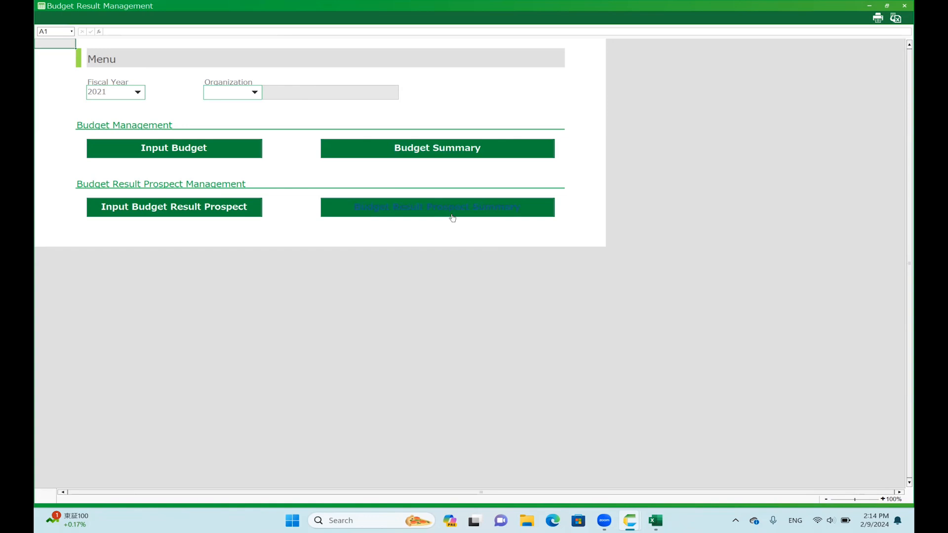
left_click(451, 215)
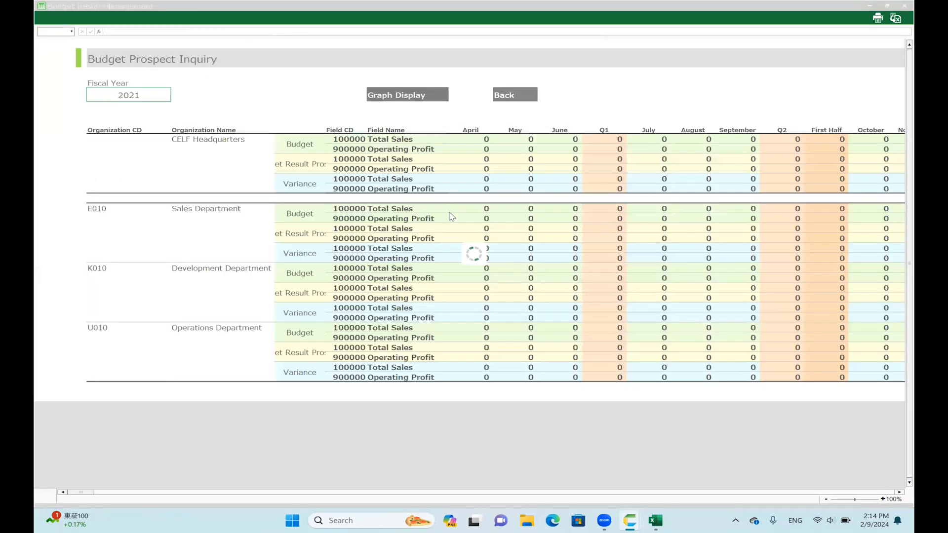
Examine the Budget, Budget Result Prospect and Variance rows for CELF Headquarters in the Budget Prospect Inquiry.
scroll(444, 210, "down", 1)
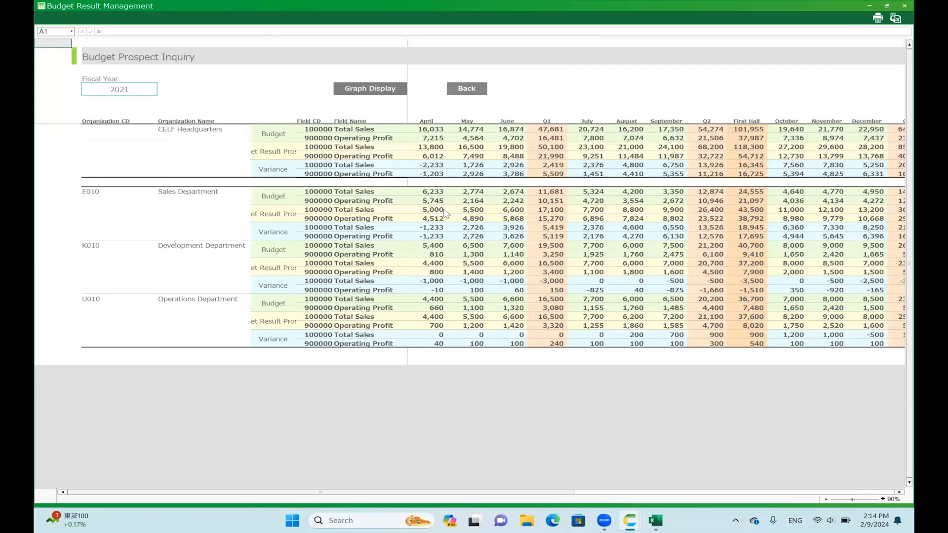
scroll(149, 110, "down", 1)
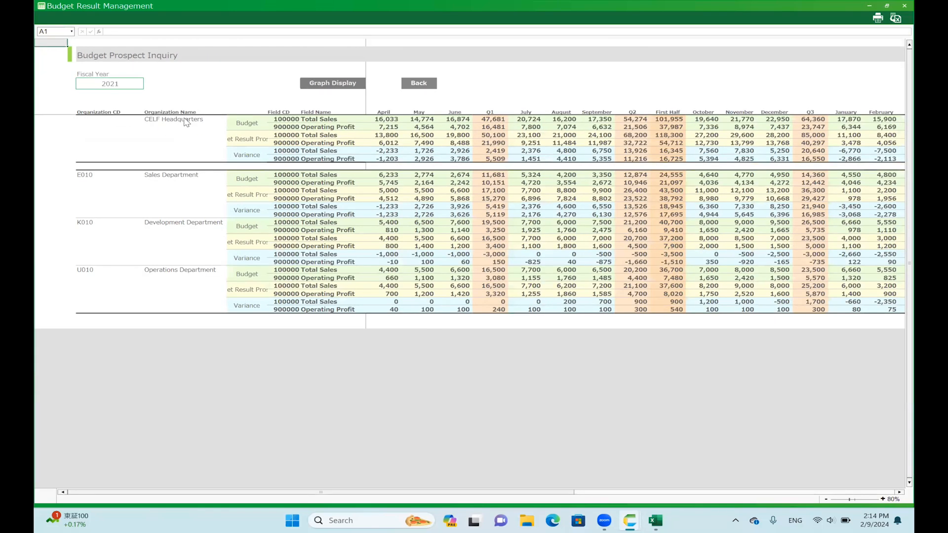
left_click(248, 127)
left_click(249, 140)
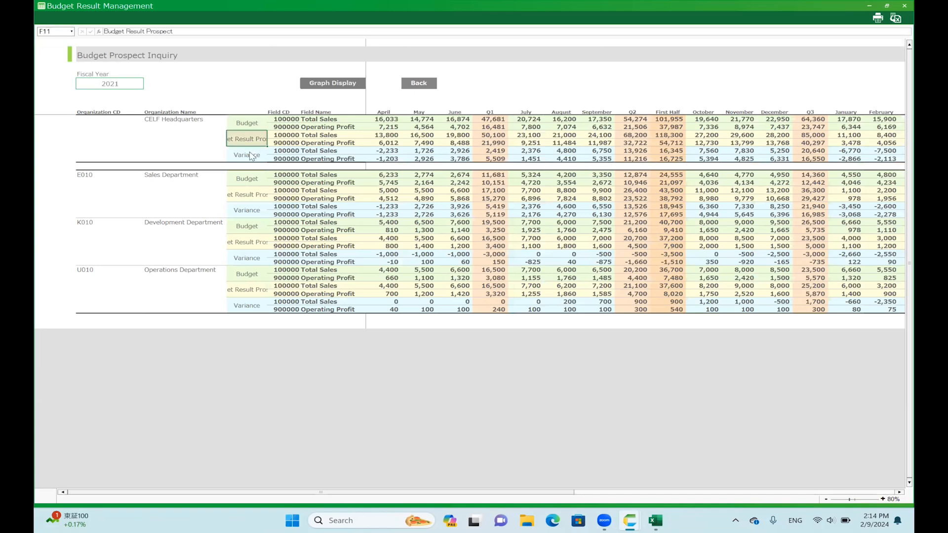
left_click(253, 161)
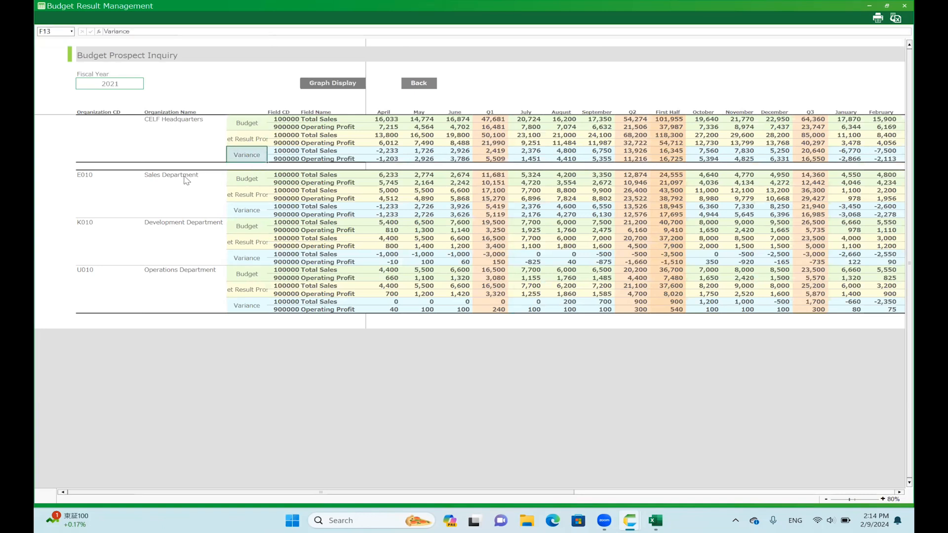
Review the Budget, Budget Result Prospect and Variance rows of the Sales Department and the Development Department.
left_click(186, 177)
left_click(248, 182)
left_click(247, 196)
left_click(248, 211)
left_click(247, 229)
left_click(248, 243)
left_click(249, 260)
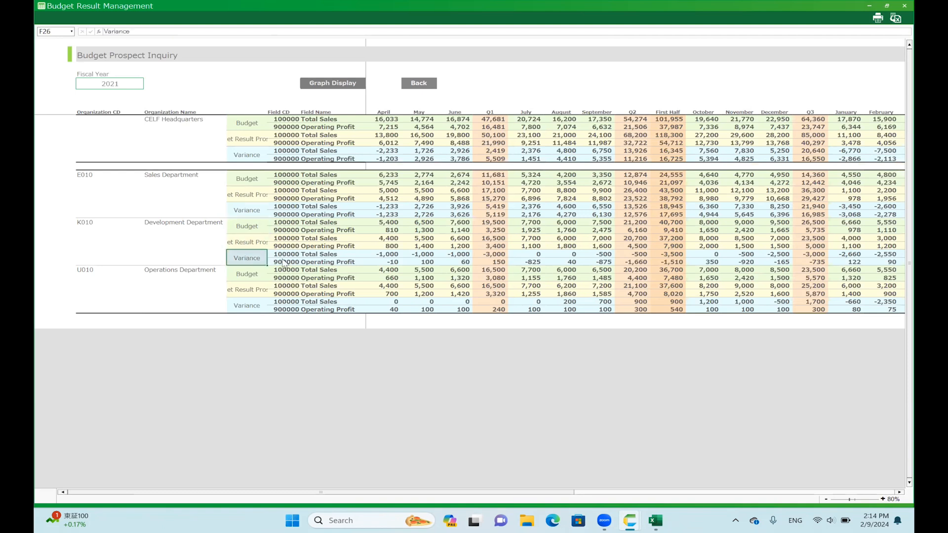
Inspect the Sales Department's Budget rows and check its Q1 Total Sales budget figure.
left_click(174, 176)
left_click(247, 180)
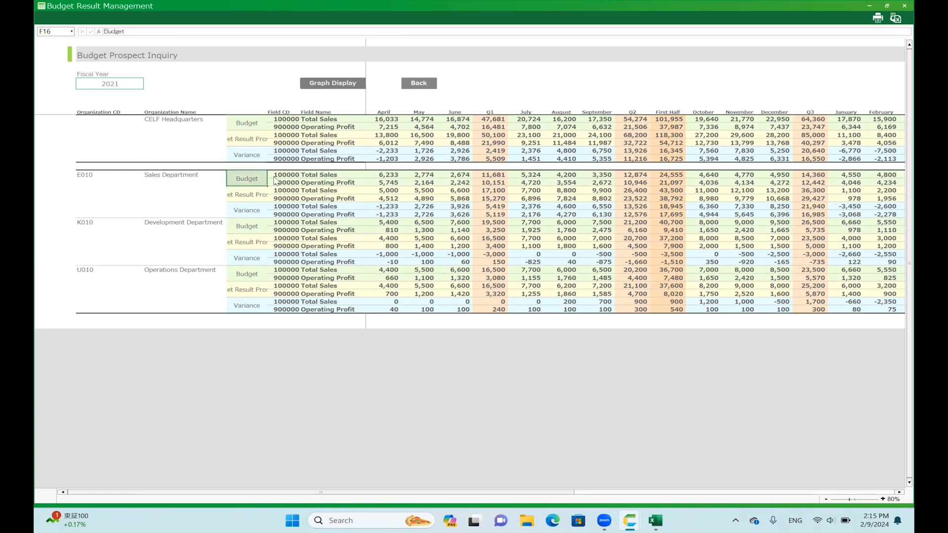
left_click(494, 175)
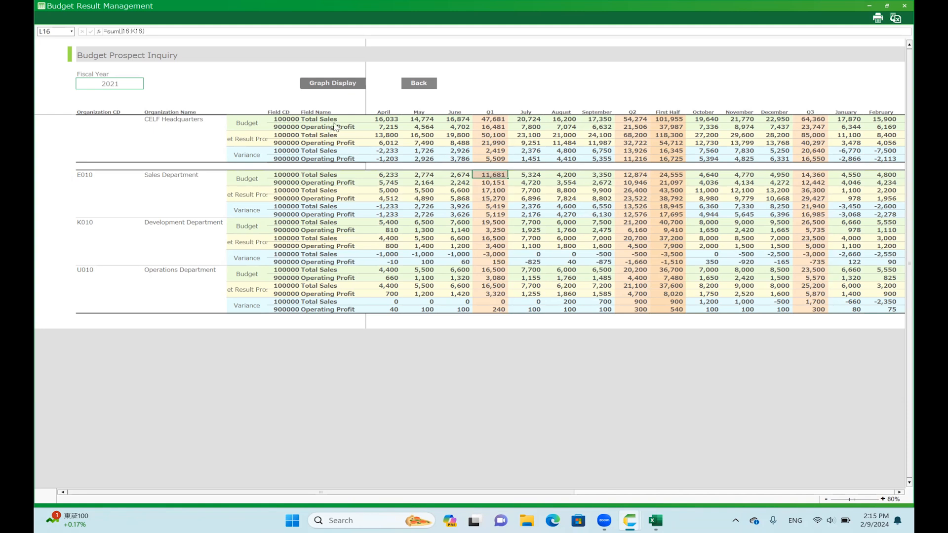
View the CELF Headquarters Sales Plan and Actual Comparison graph for fiscal year 2021, and return to the Budget Prospect Inquiry table.
left_click(338, 86)
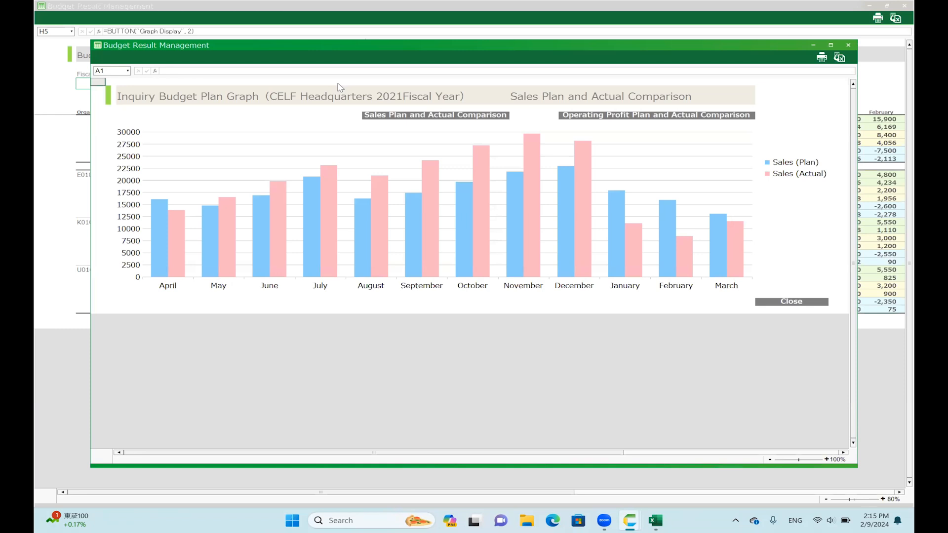
left_click(791, 303)
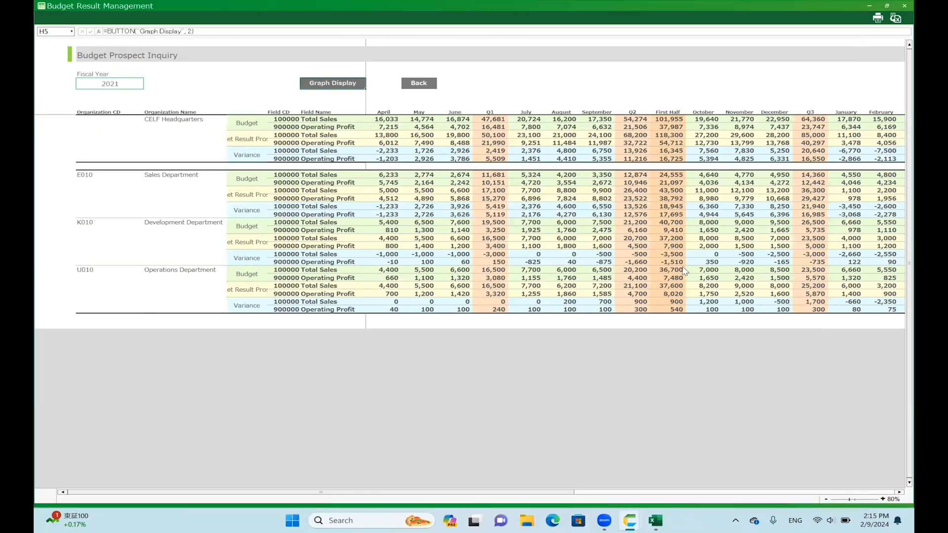
scroll(686, 271, "down", 1, "ctrl")
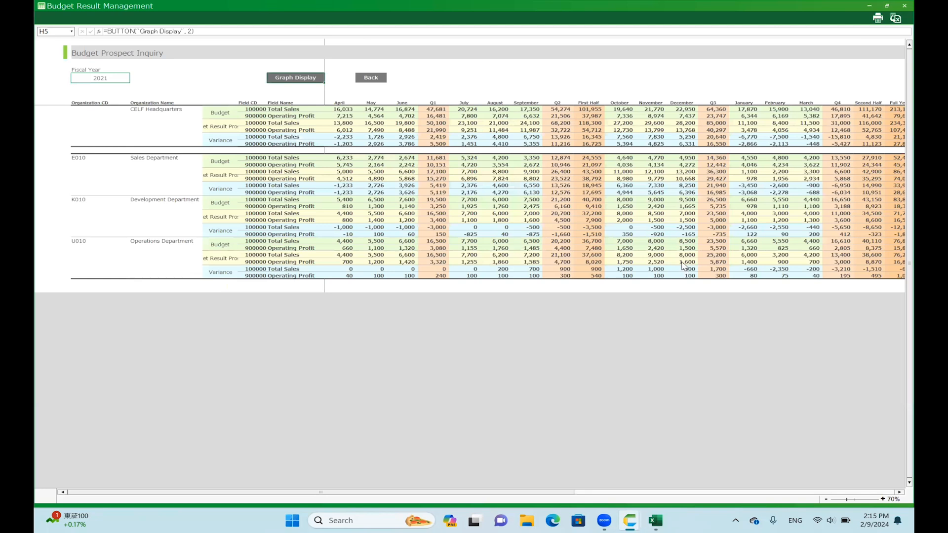